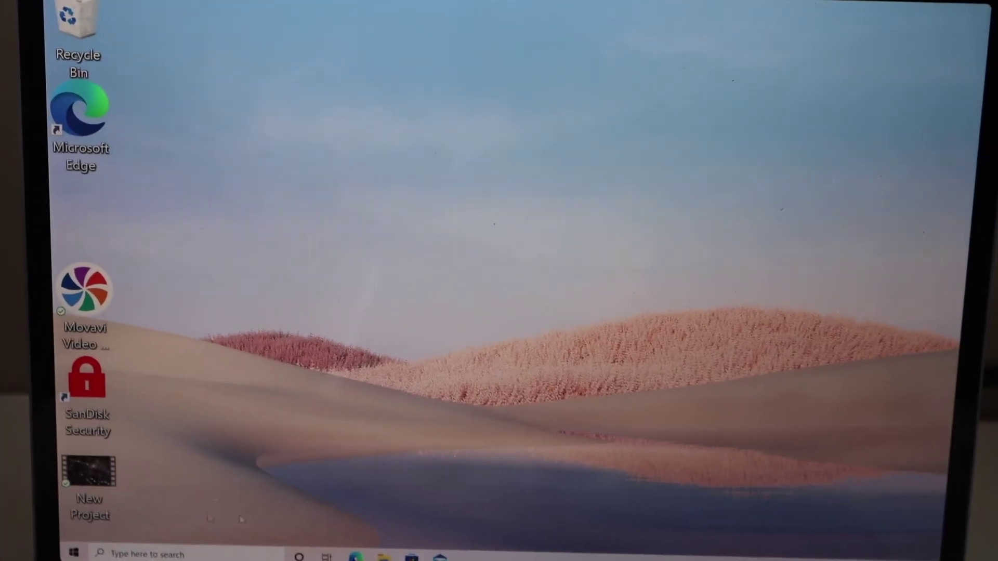
Step: Go to Devices > Printers & scanners in Windows Settings
left_click(75, 553)
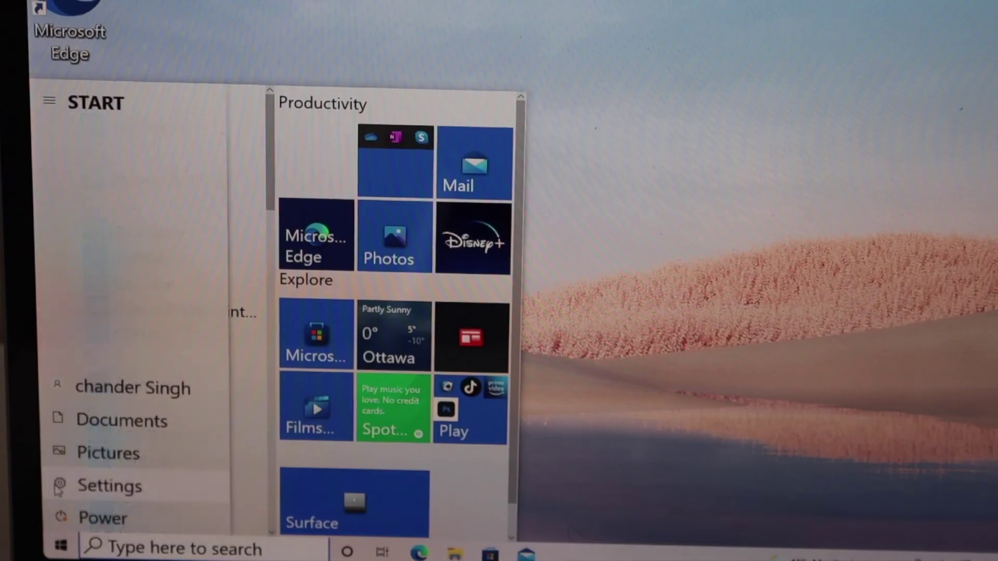
left_click(75, 501)
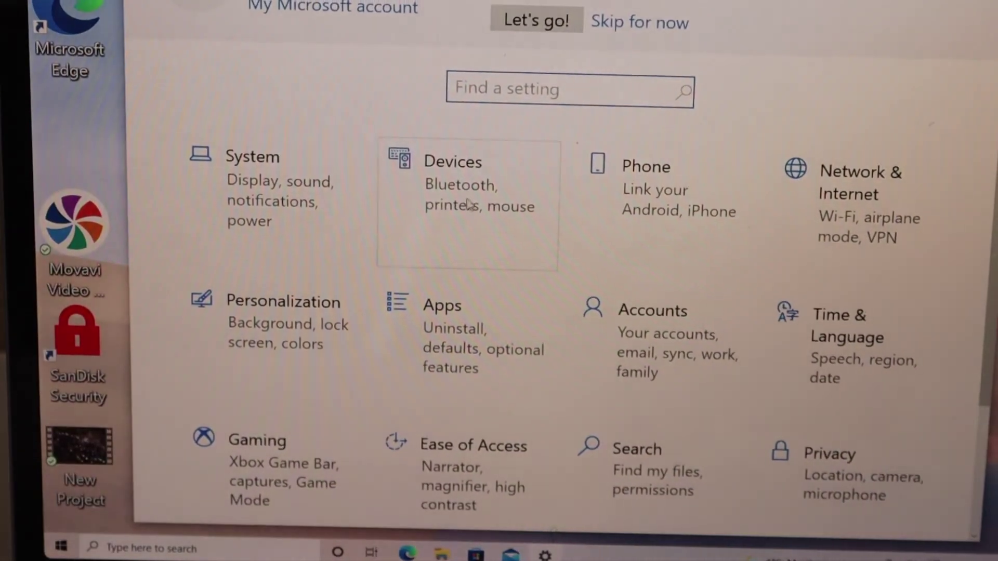
left_click(470, 205)
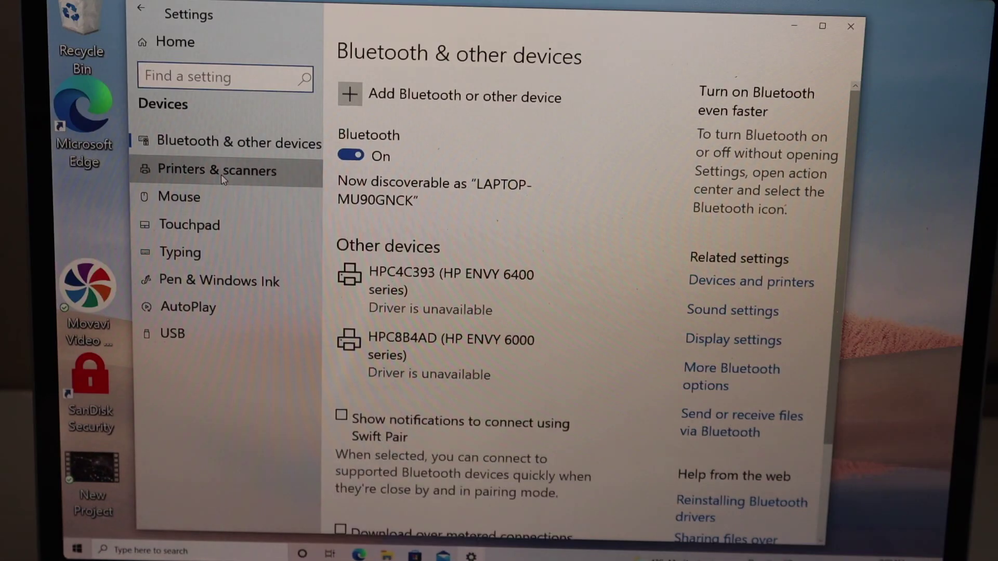
left_click(221, 174)
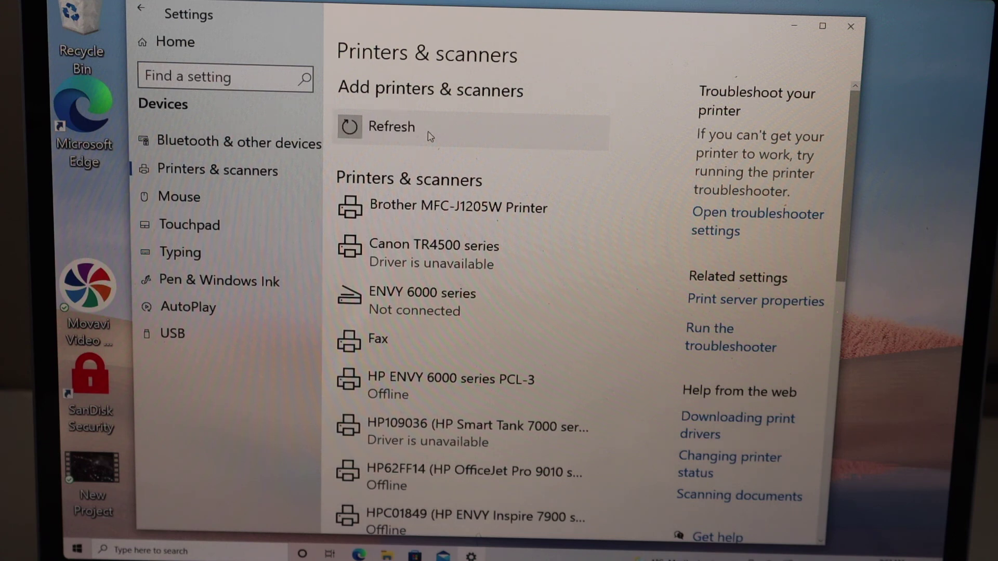
Step: Refresh the printer list and add the discovered HP DeskJet 2700 series
left_click(428, 134)
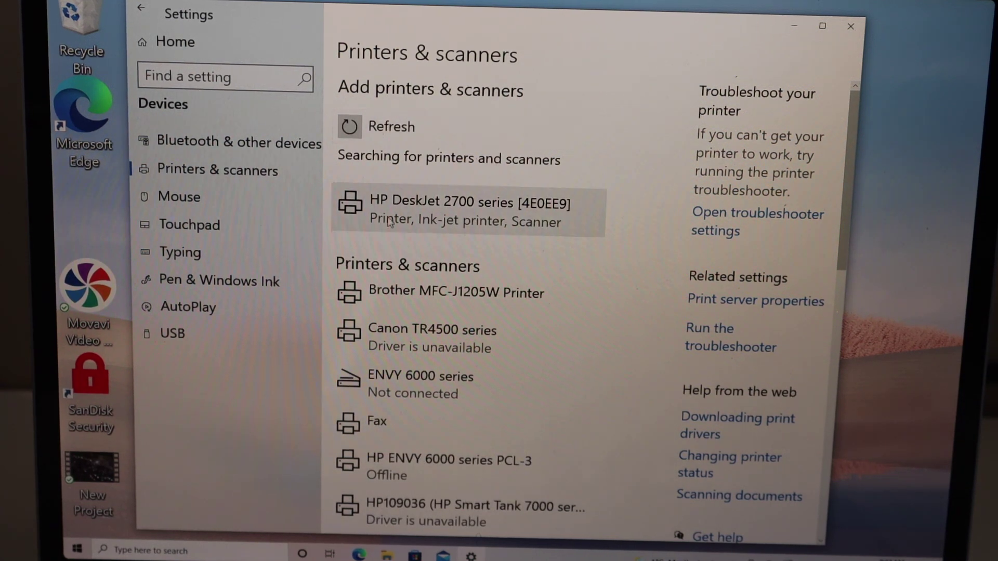
left_click(453, 221)
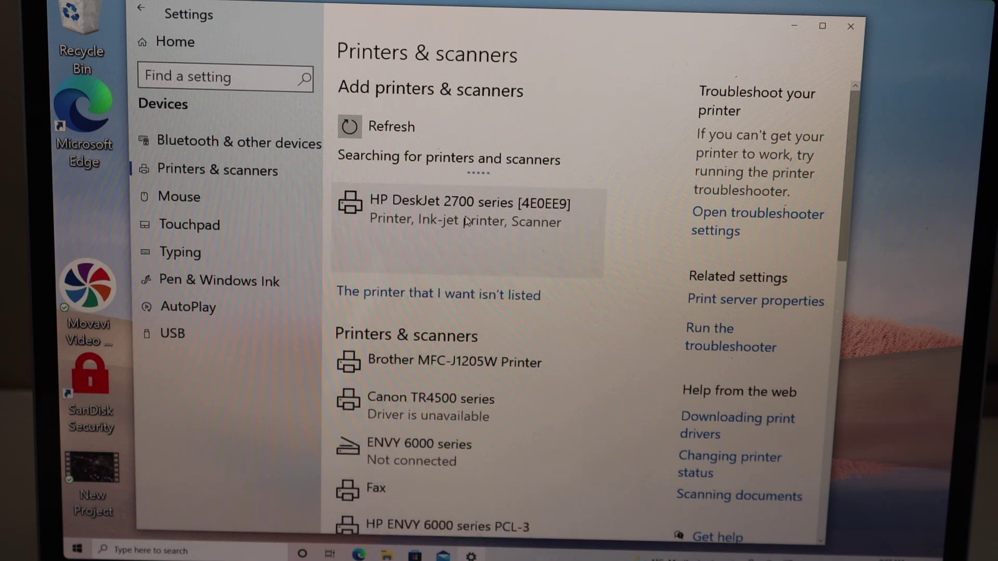
left_click(555, 261)
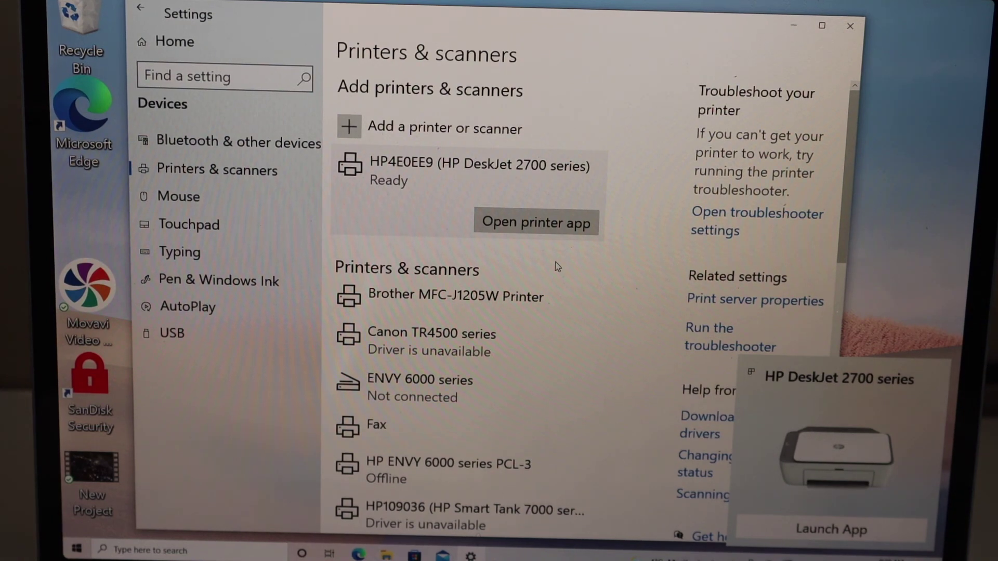
scroll(555, 262, "down", 2)
scroll(556, 261, "down", 2)
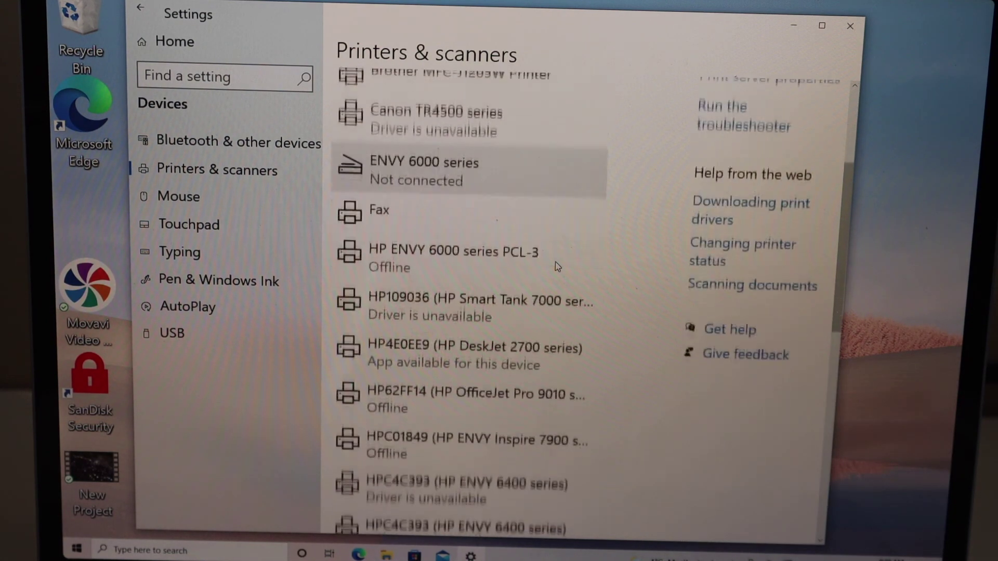
scroll(556, 261, "down", 2)
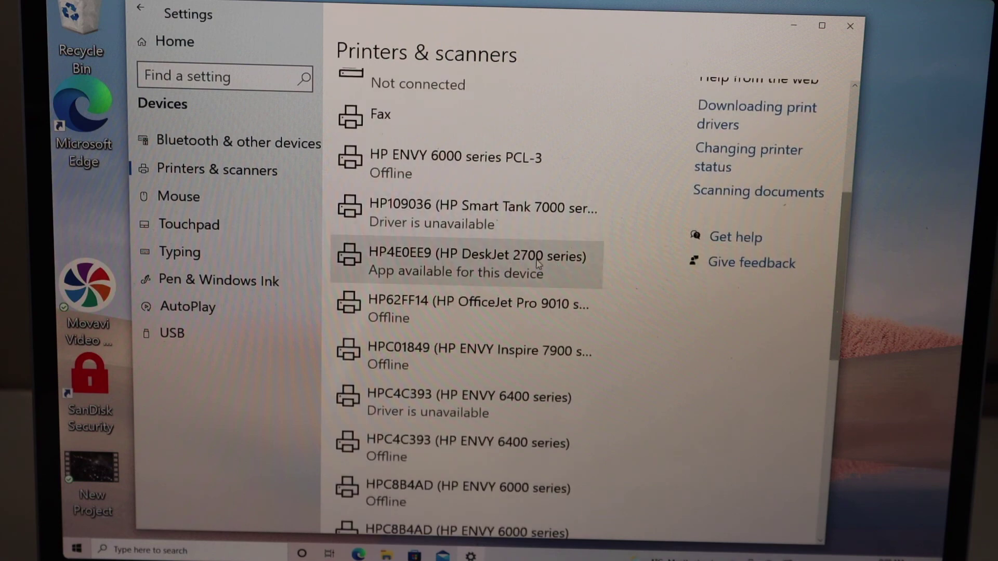
Step: Open management for the HP DeskJet 2700 series (HP4E0EE9) and choose its Scanner function
left_click(555, 261)
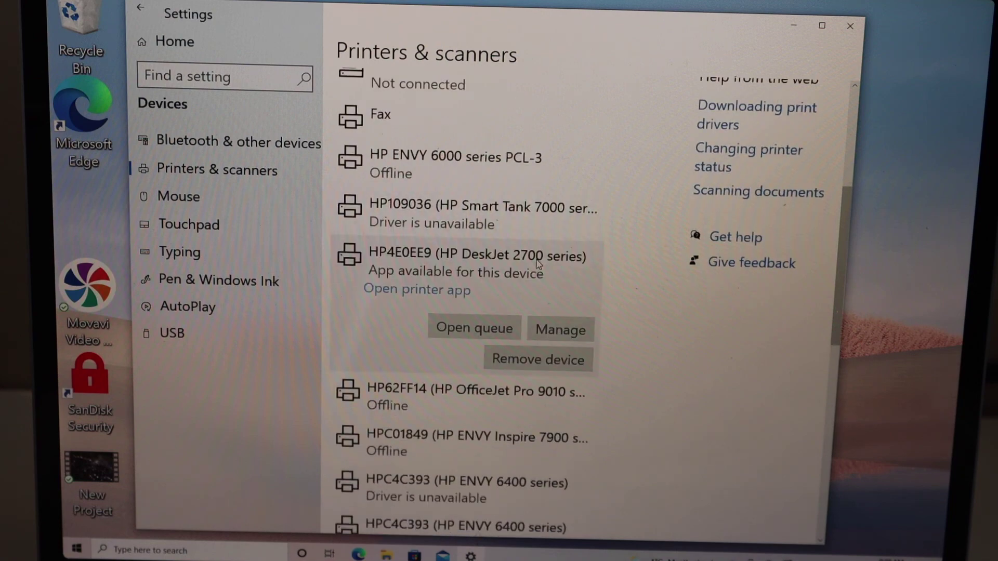
left_click(561, 330)
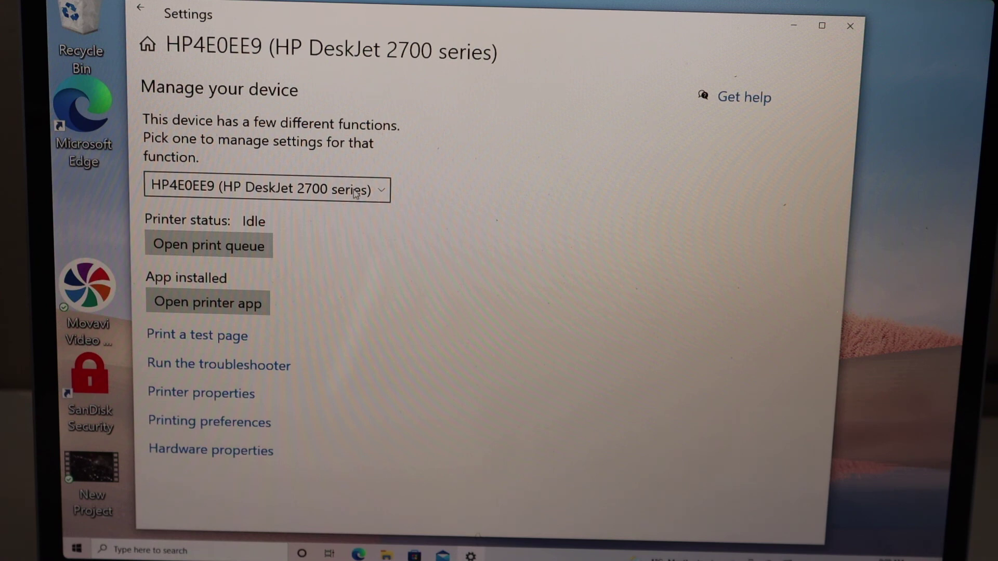
left_click(383, 192)
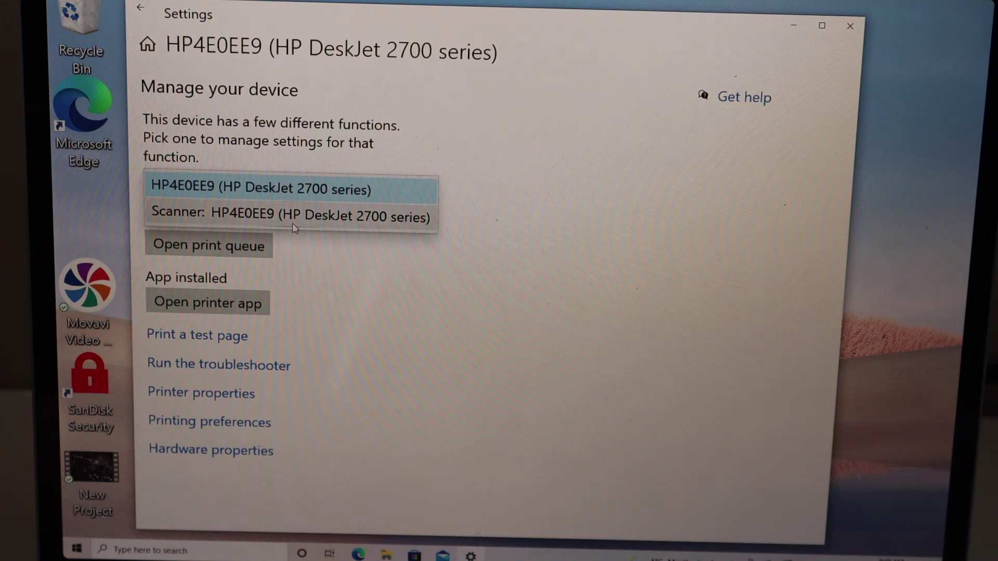
left_click(281, 217)
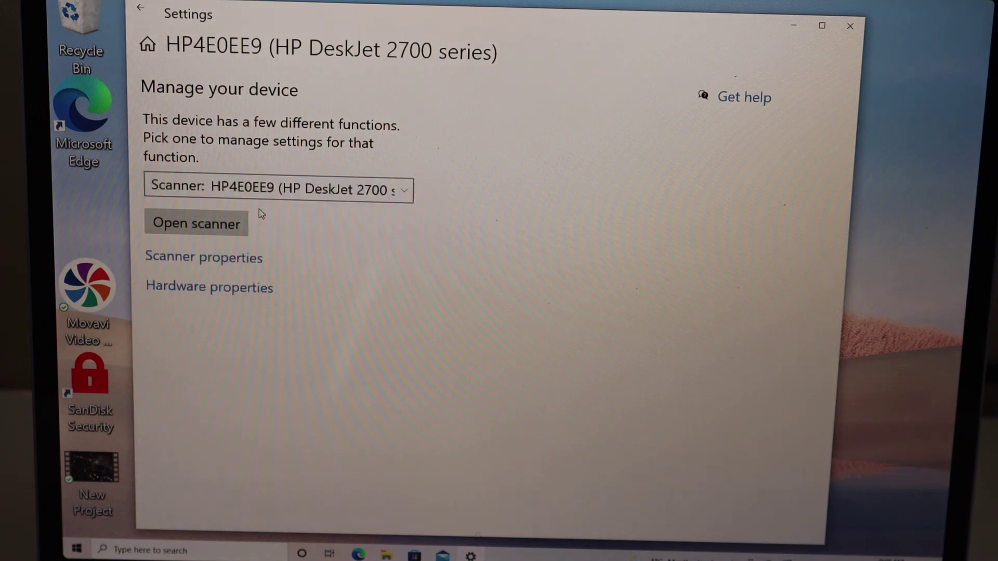
Step: Launch Windows Scan for the HP DeskJet 2700 to scan the page as a JPEG
left_click(208, 228)
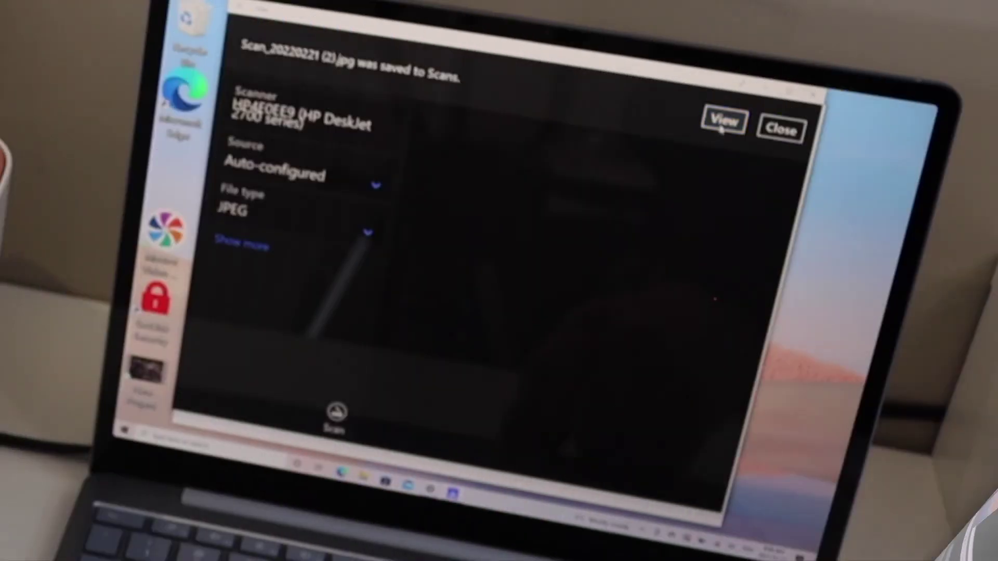
Step: Open the saved scan in Photos from the notification, then close the extra options menu
left_click(866, 235)
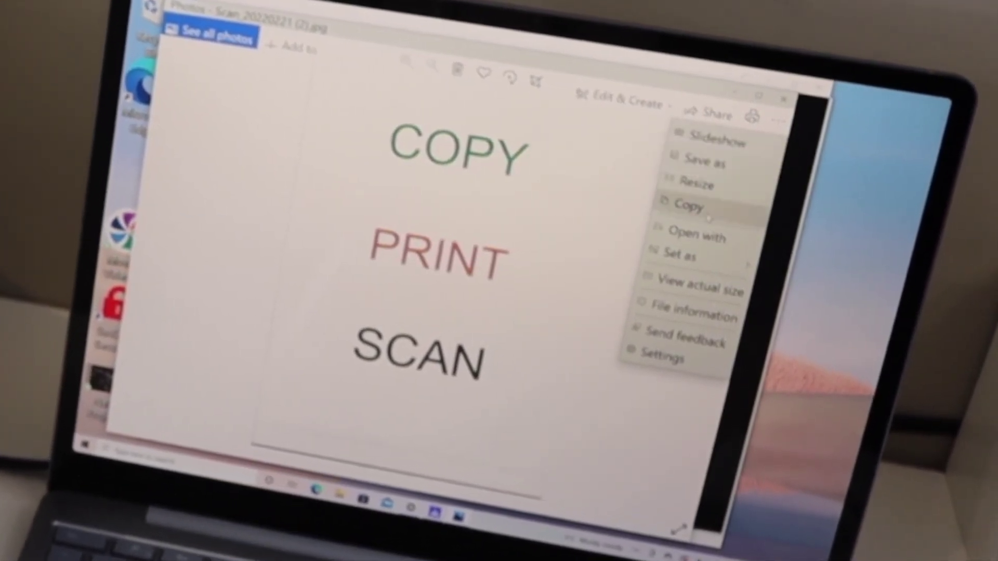
mouse_move(679, 255)
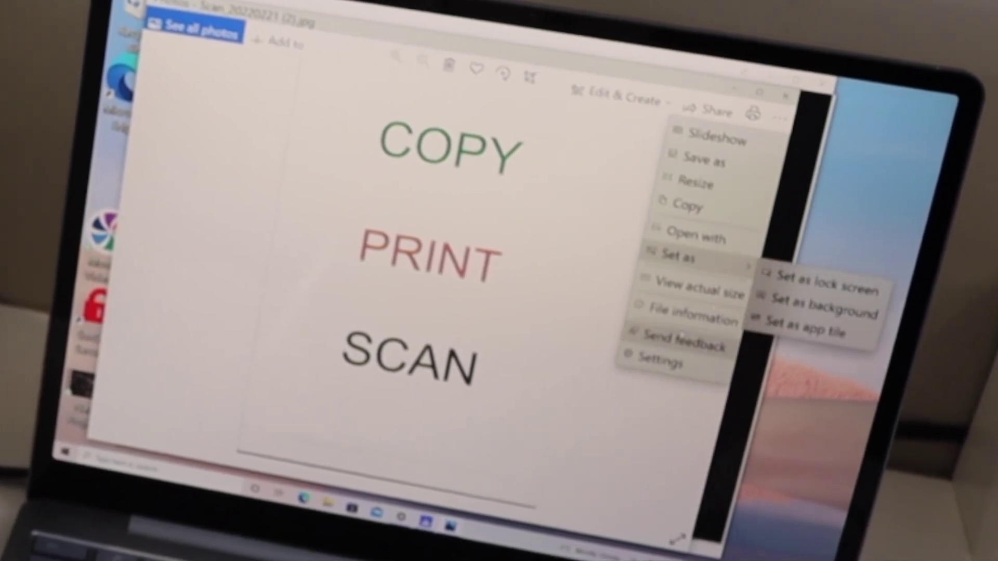
left_click(646, 417)
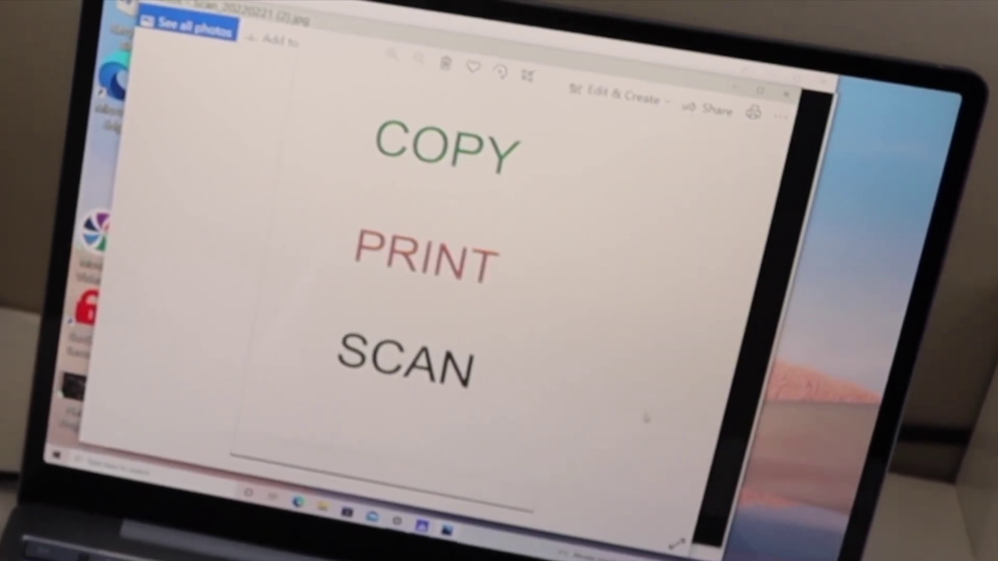